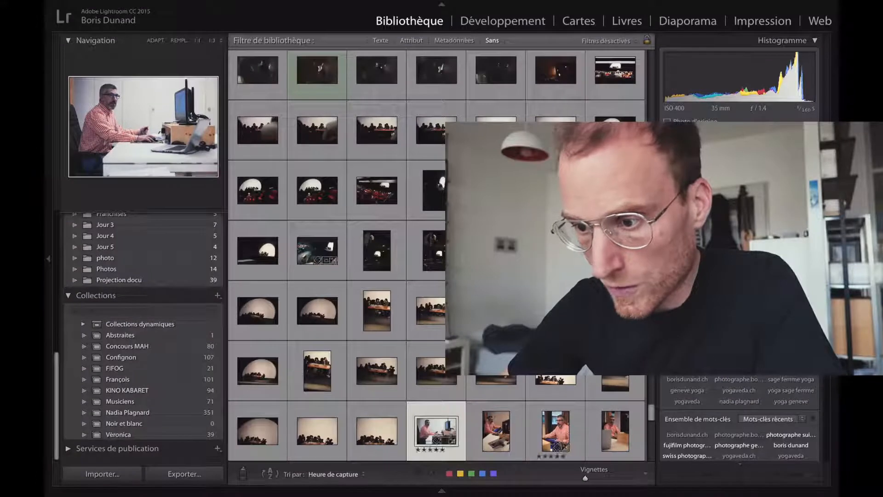
- Browse the library photos and display the portrait collection with 101 photos
scroll(346, 314, "down", 3)
scroll(346, 313, "down", 5)
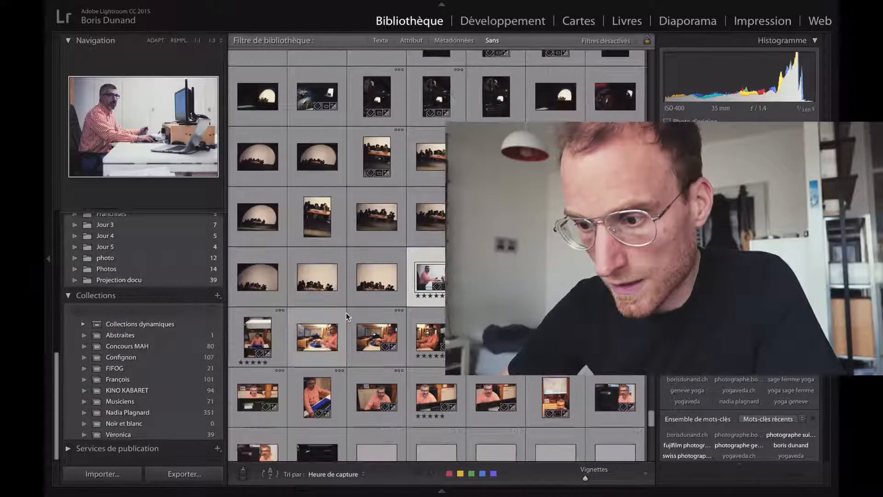
left_click(184, 380)
left_click(48, 259)
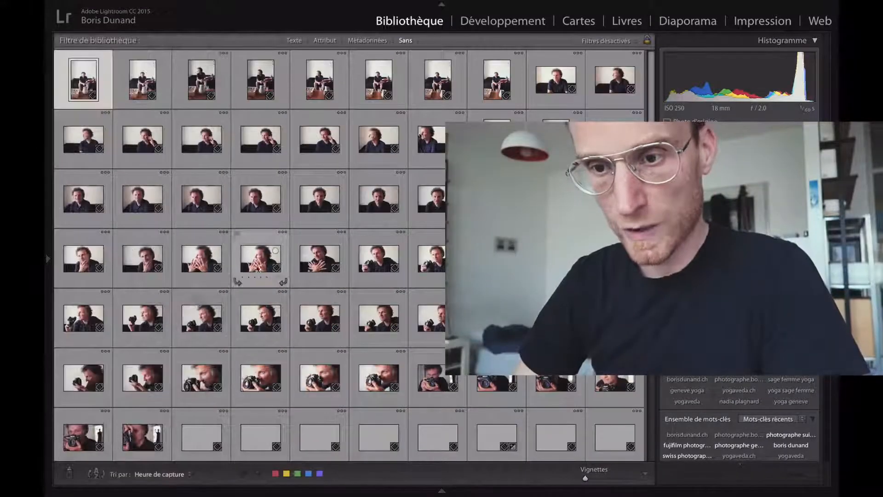
left_click(48, 259)
- Display the Franchises folder and check its option for exporting the folder as a catalogue
scroll(95, 295, "up", 6)
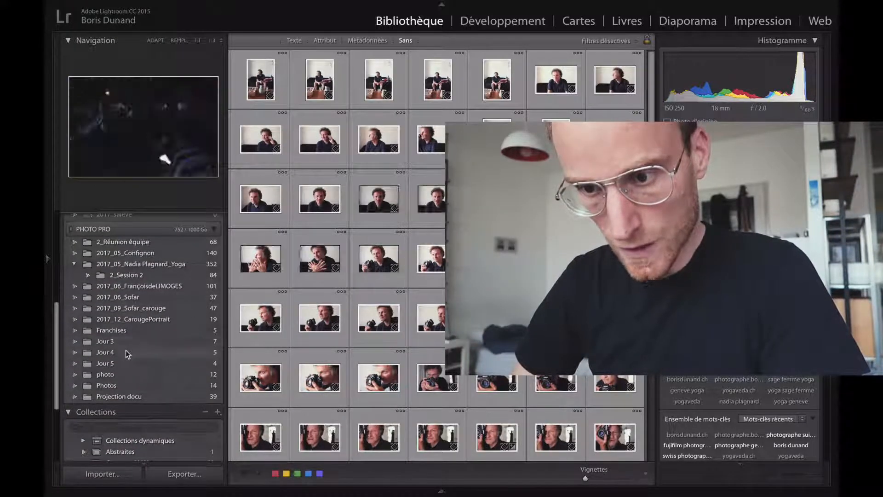
left_click(137, 330)
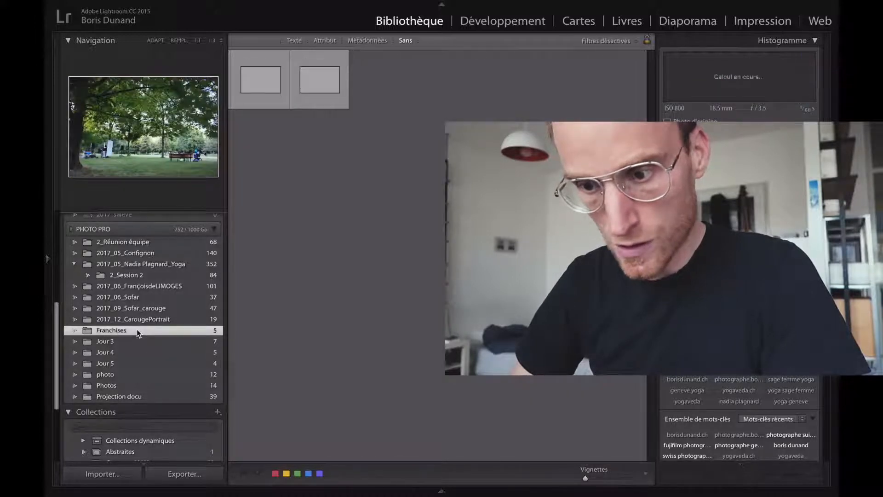
right_click(137, 330)
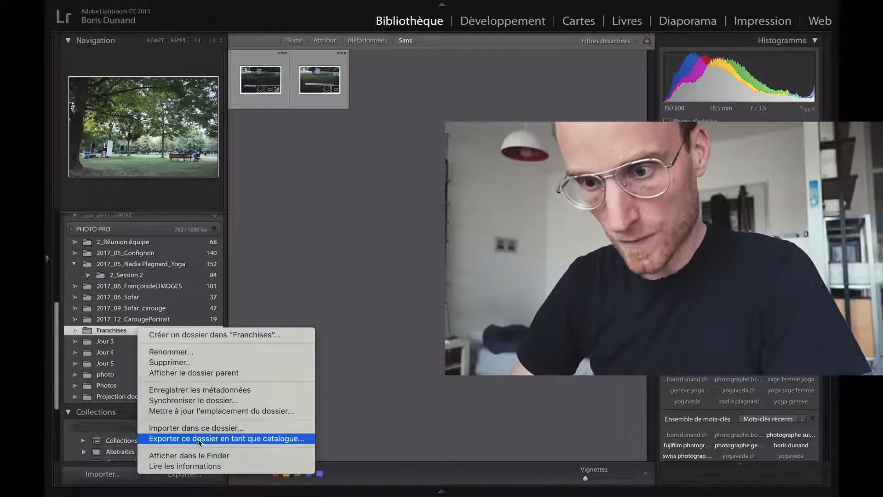
key("Escape")
- Display the FIFOG collection and bring up its available options
scroll(138, 322, "down", 5)
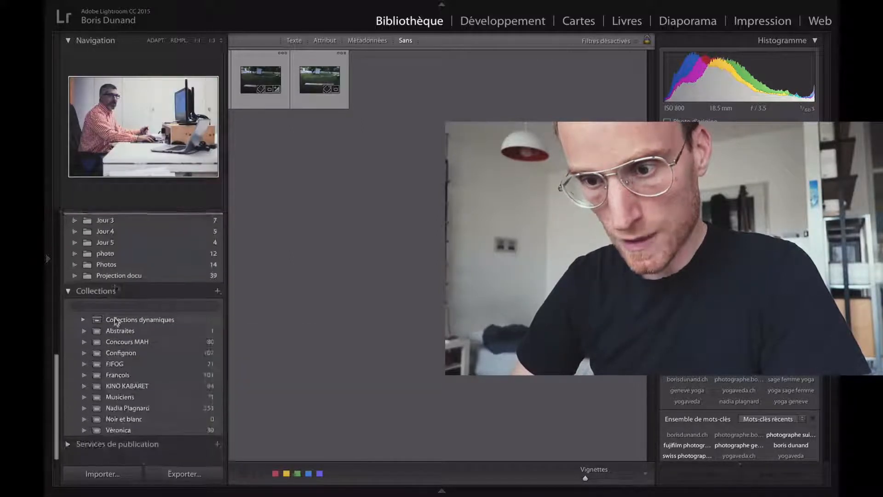
left_click(121, 367)
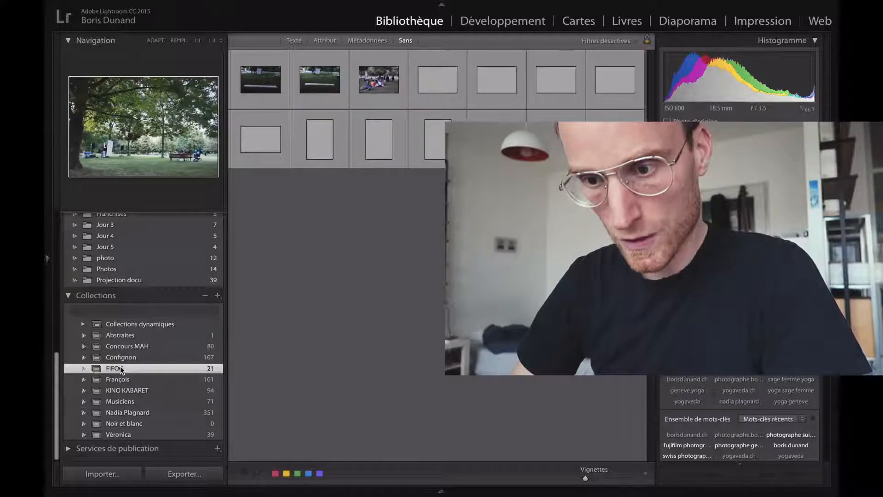
right_click(121, 369)
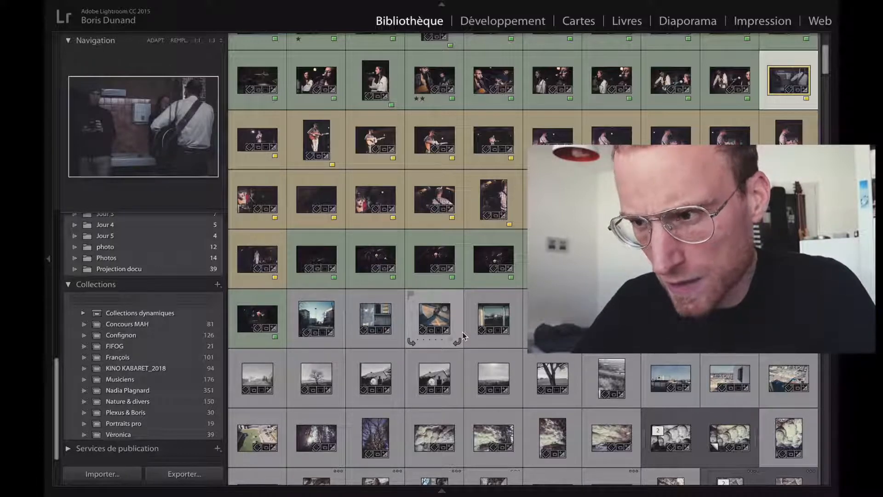
- Open the Nature & divers collection, then review its photos and its available collection options
scroll(464, 337, "down", 1)
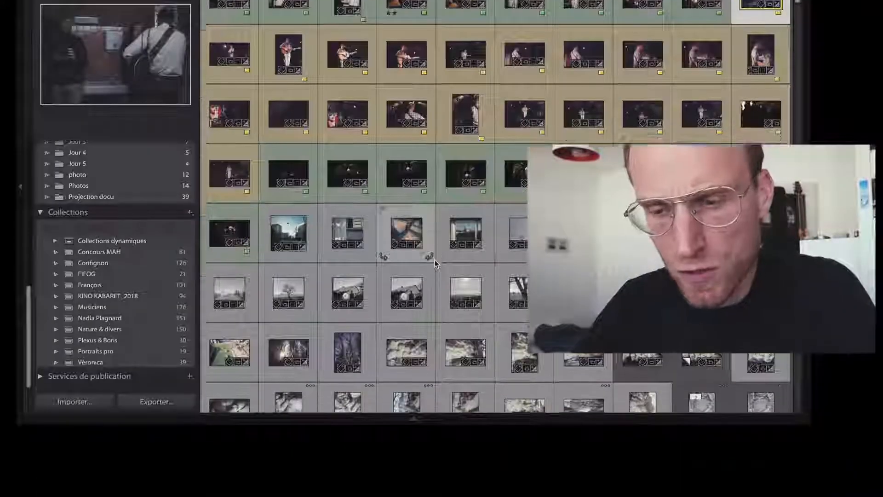
scroll(436, 263, "down", 3)
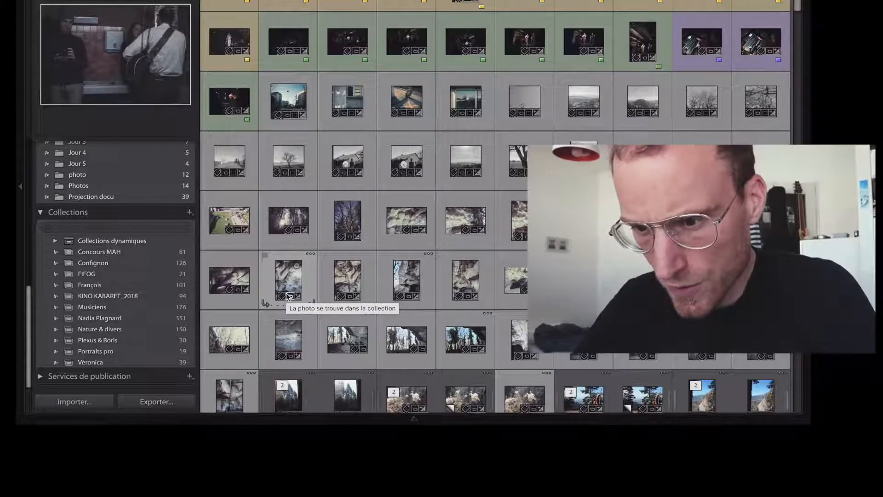
left_click(121, 331)
scroll(361, 280, "down", 5)
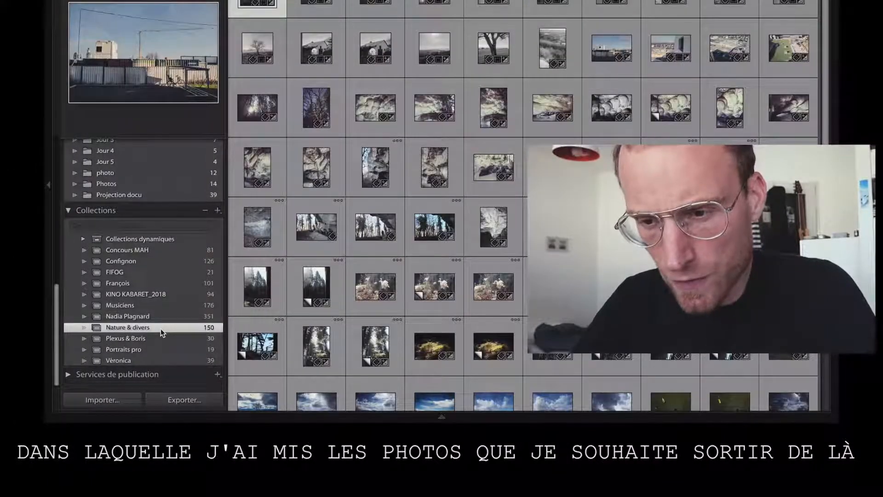
right_click(161, 328)
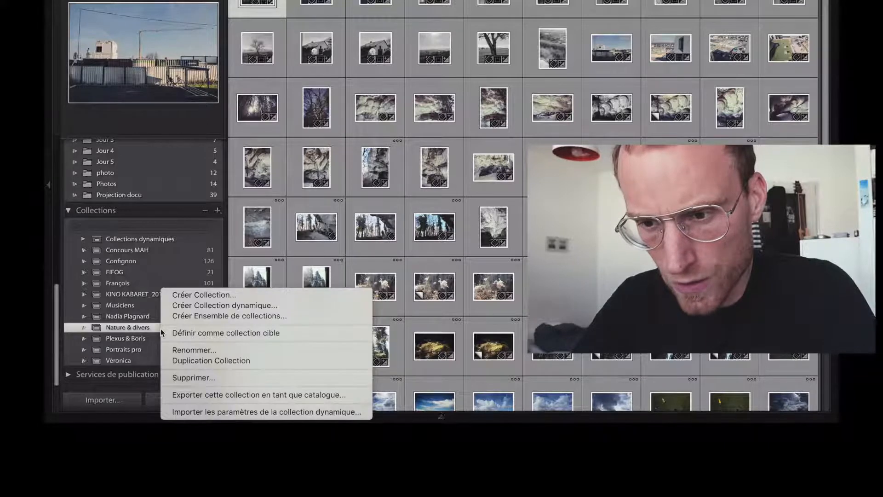
key("Escape")
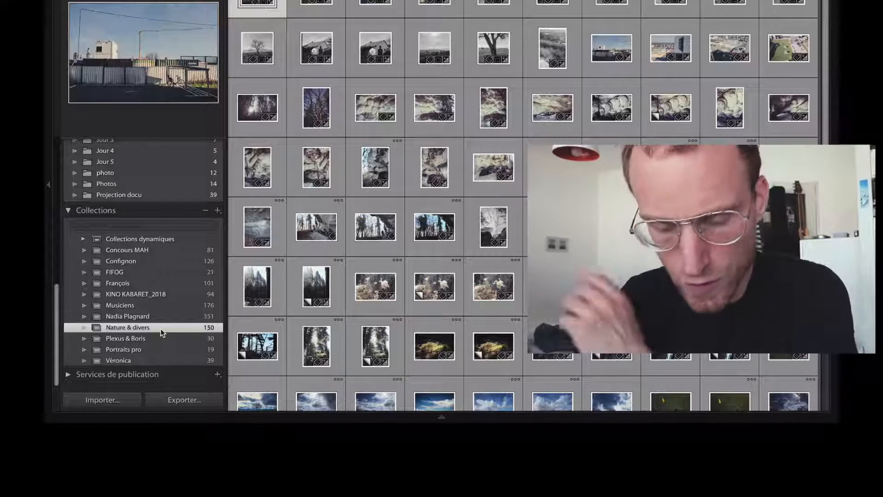
- Start exporting the Nature & divers collection as a catalogue and choose the Images folder as the save location
right_click(161, 332)
left_click(128, 467)
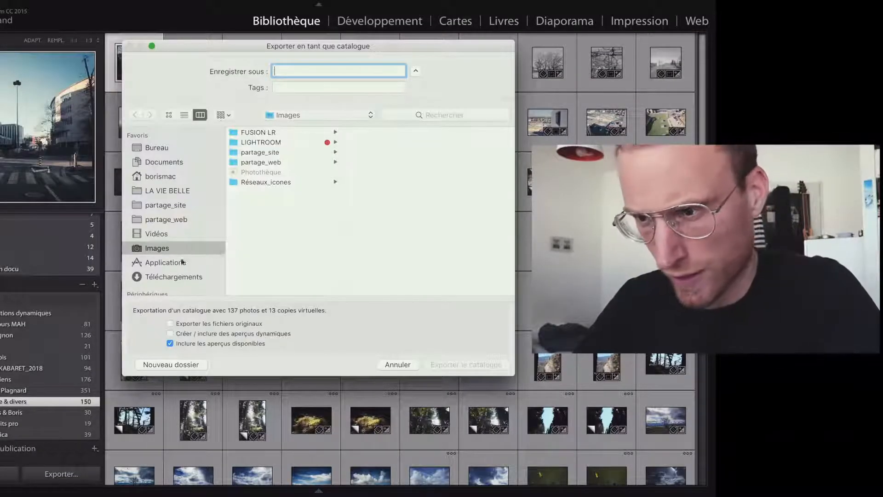
left_click(181, 236)
left_click(172, 248)
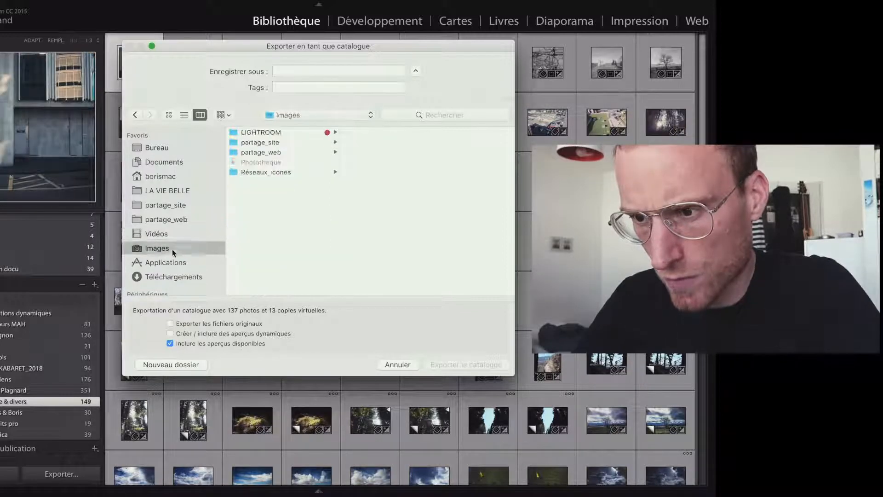
left_click(293, 134)
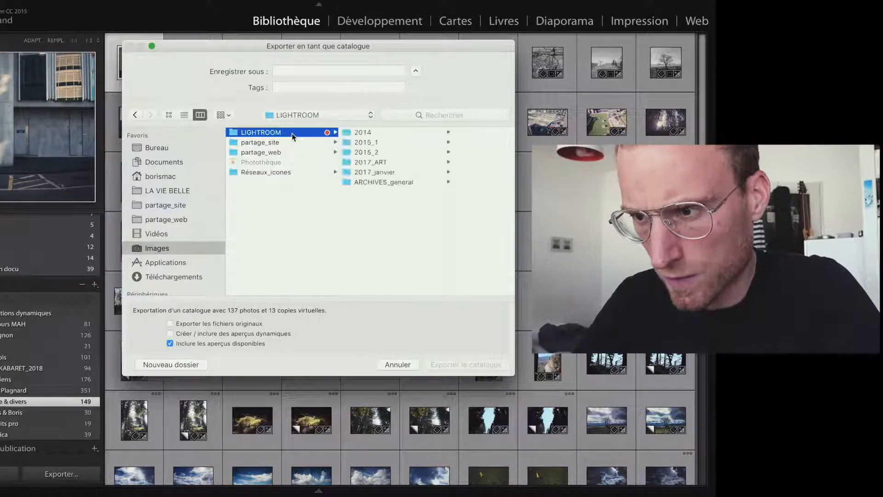
left_click(180, 236)
left_click(177, 247)
- Create a new folder named FUSION LR inside Images for the exported catalogue
left_click(178, 365)
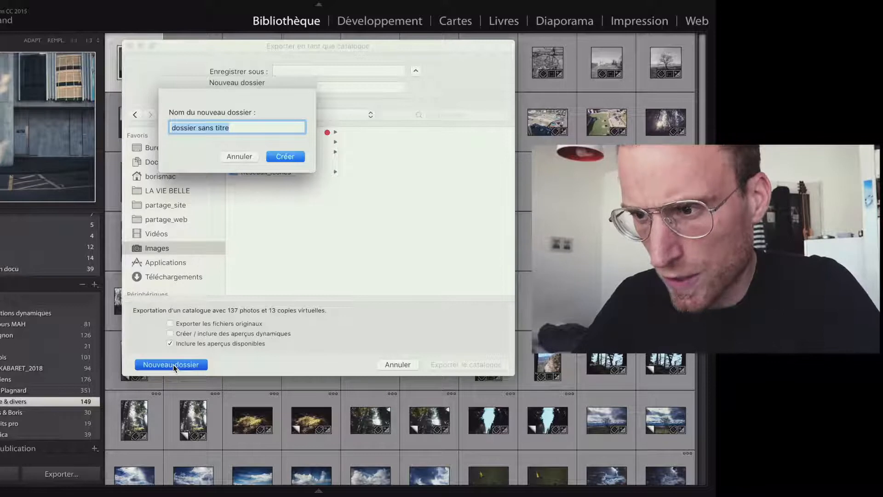
type("FUSION LR")
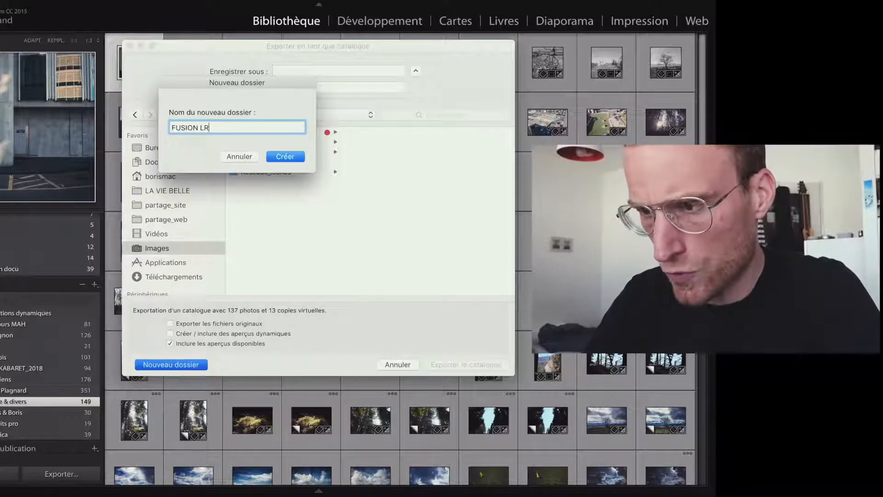
key("Return")
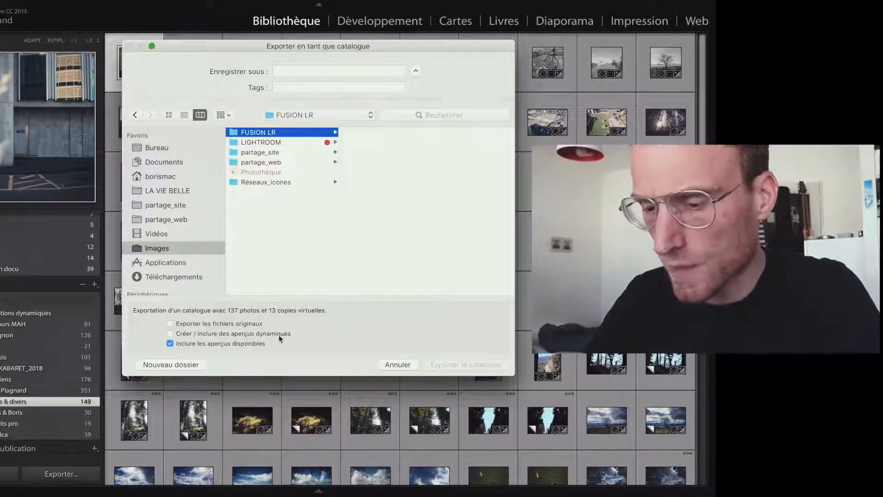
- Name the catalogue "Nature et divers" and export it with the available previews included
left_click(320, 76)
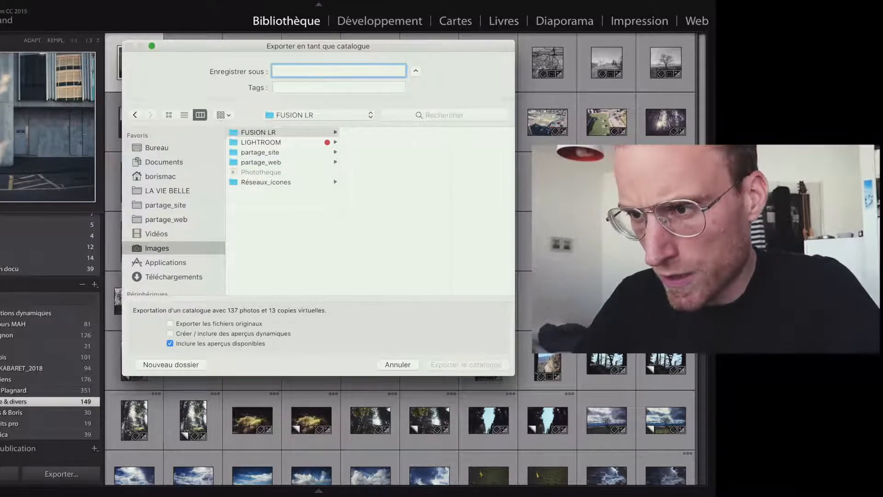
type("Nature et divers")
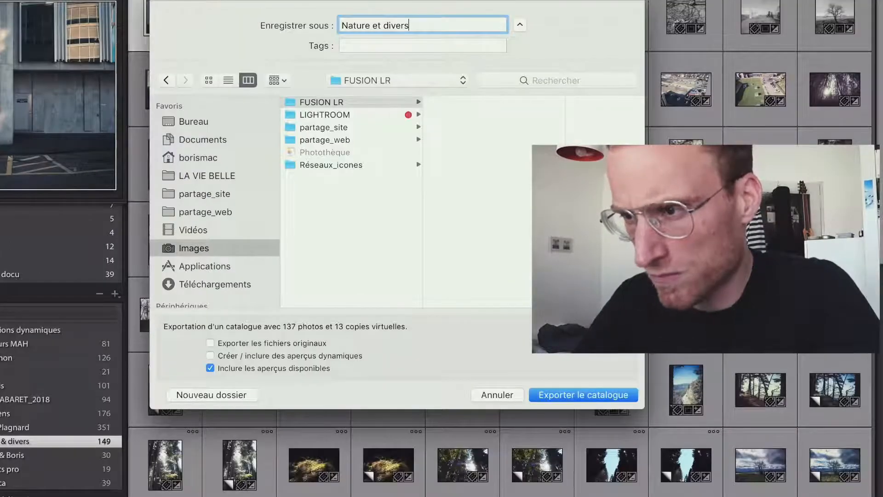
left_click(567, 397)
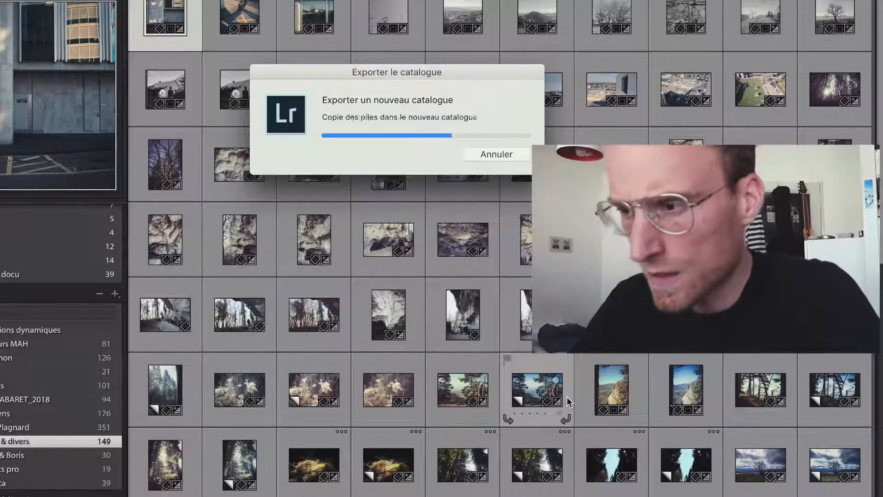
- Switch to Finder and select the exported Nature et divers.lrcat file inside FUSION LR's Nature et divers folder
key("super+Tab")
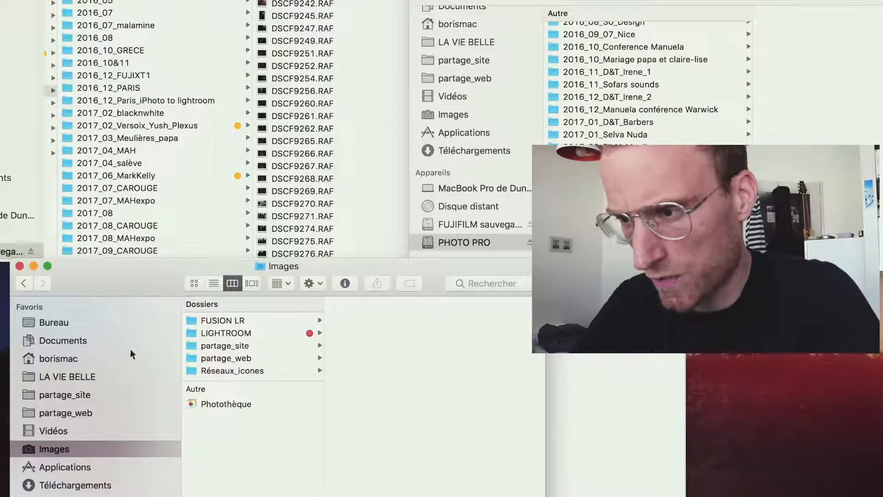
left_click_drag(121, 286, 120, 257)
scroll(84, 360, "down", 3)
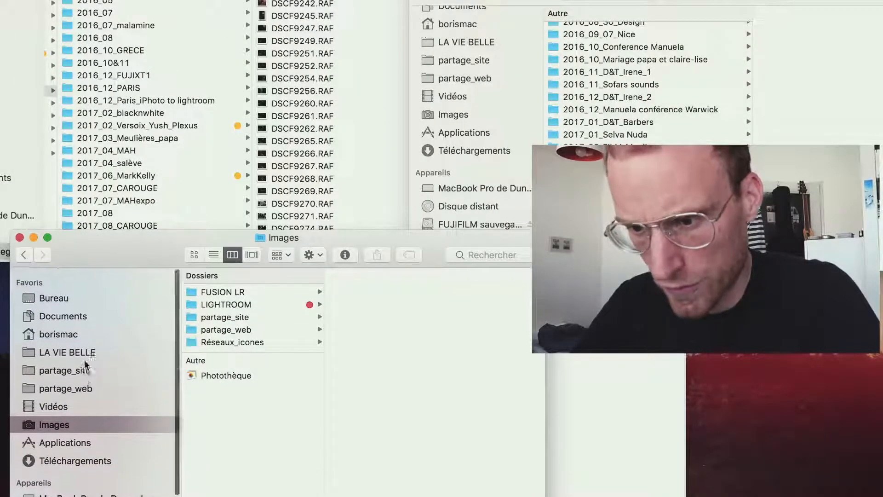
left_click(250, 293)
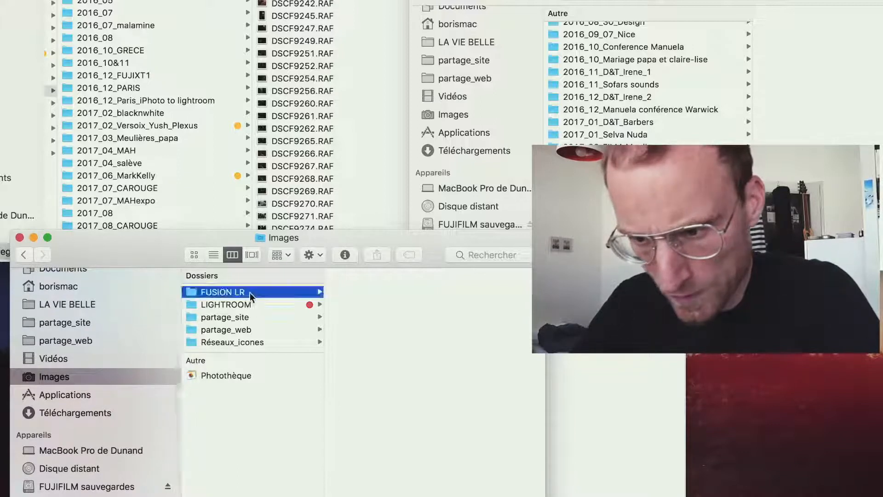
left_click(388, 291)
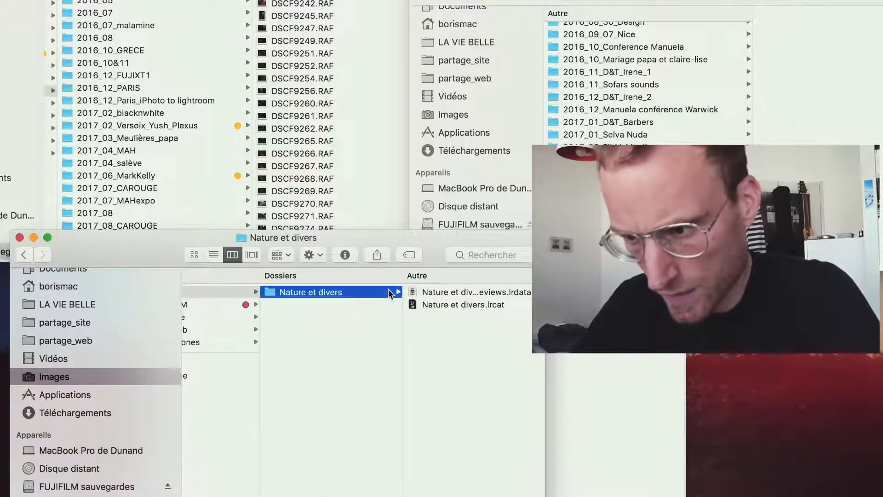
left_click(440, 305)
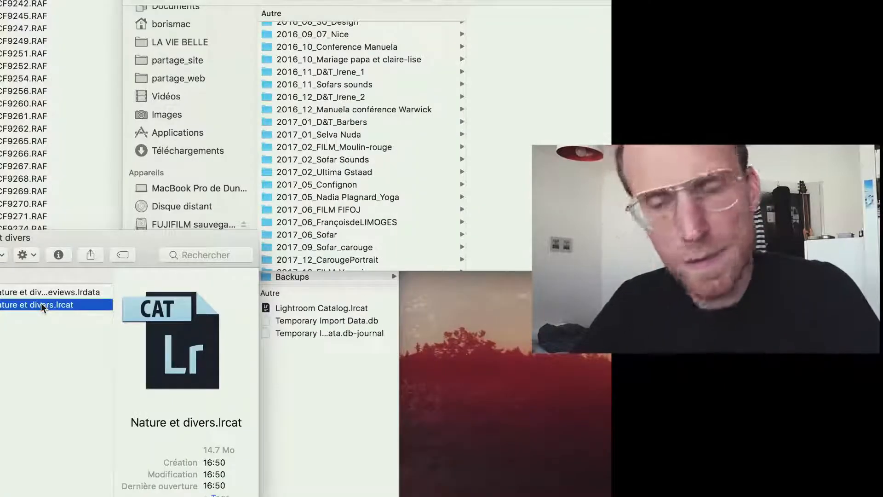
- Open Nature et divers.lrcat with the default Adobe Lightroom version
right_click(41, 303)
mouse_move(164, 289)
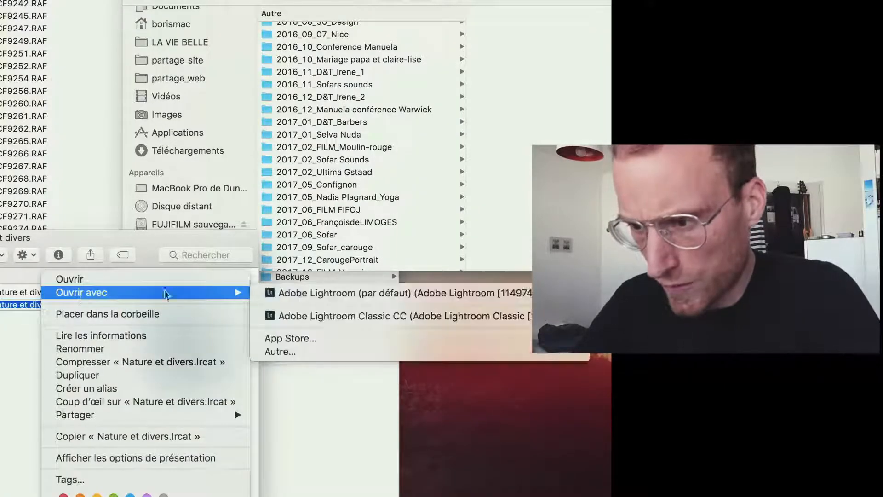
left_click(318, 295)
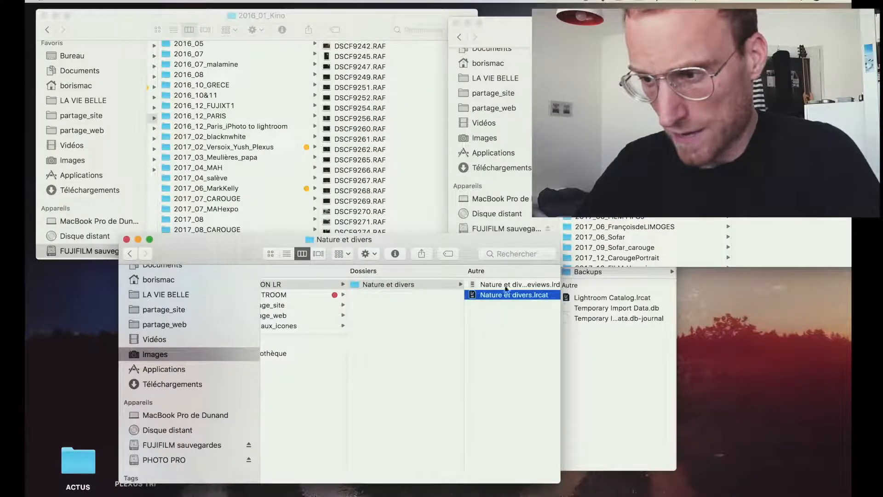
- Show the contents of the 2017_janvier catalogue folder inside LIGHTROOM in another Finder window
left_click(515, 179)
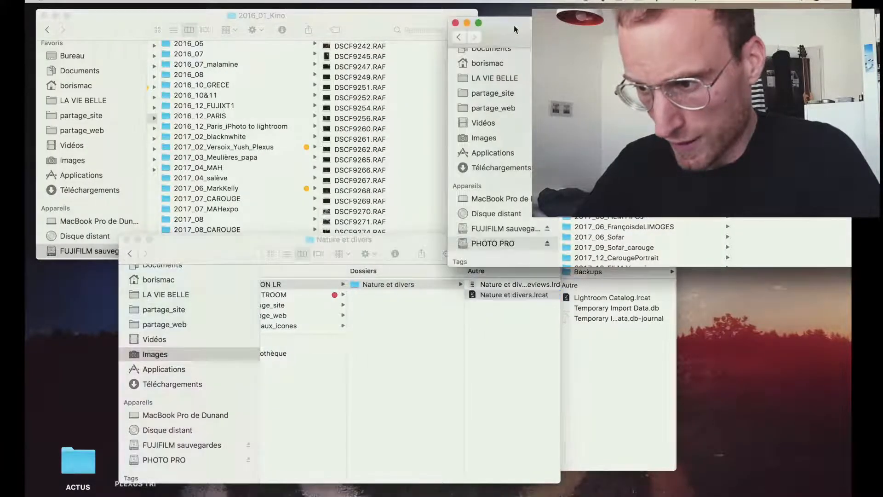
left_click(506, 229)
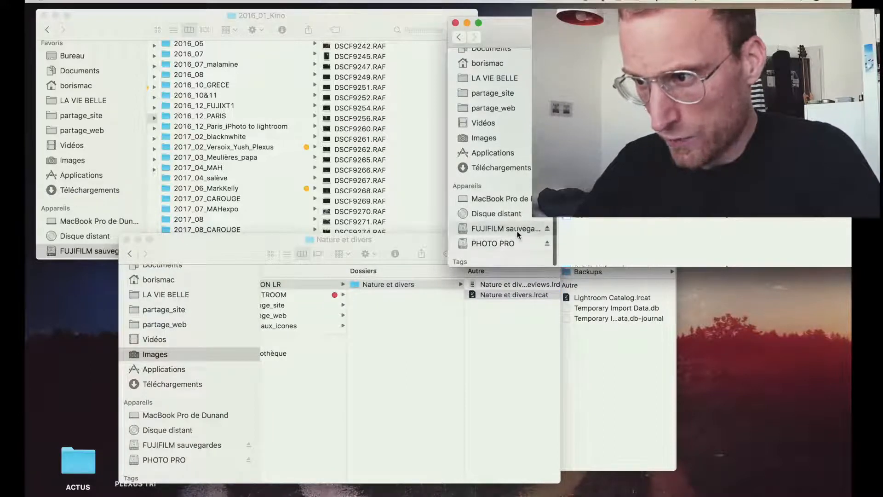
left_click(600, 353)
left_click(478, 313)
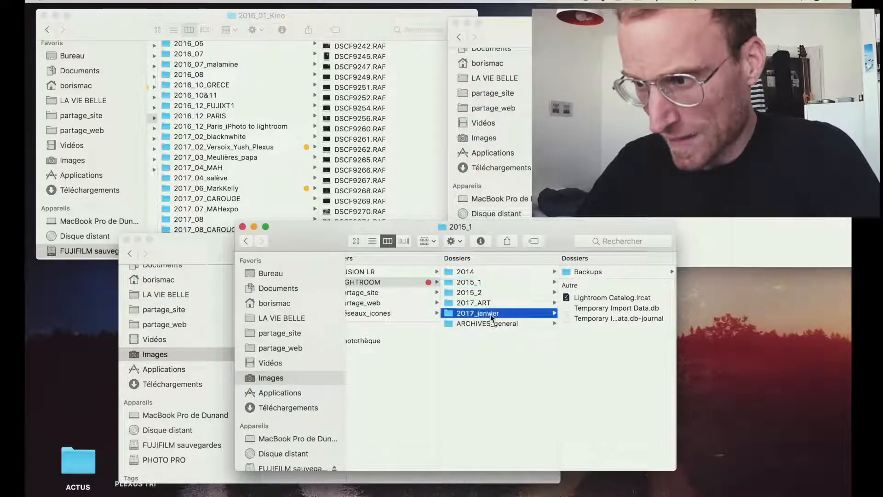
- Arrange the Nature et divers and 2017_janvier Finder windows side by side so both catalogue files are accessible
left_click_drag(318, 240, 428, 243)
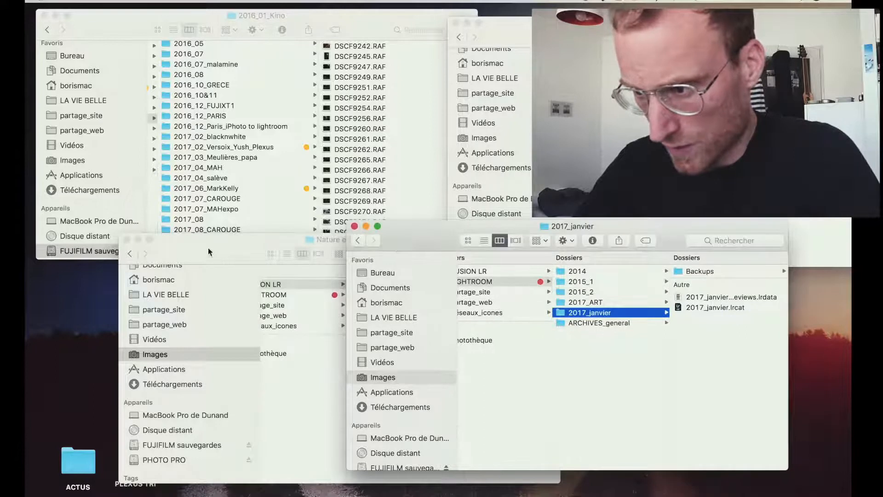
left_click_drag(208, 248, 98, 258)
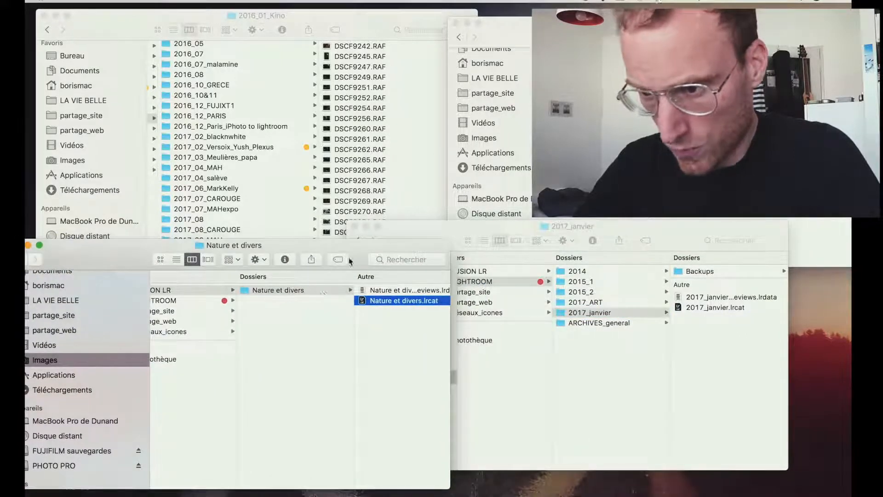
left_click_drag(349, 261, 342, 246)
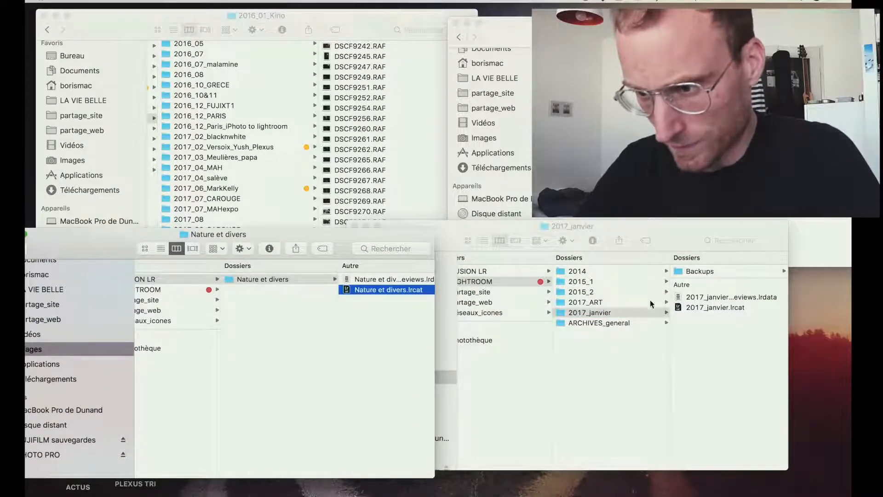
left_click(627, 301)
left_click(332, 233)
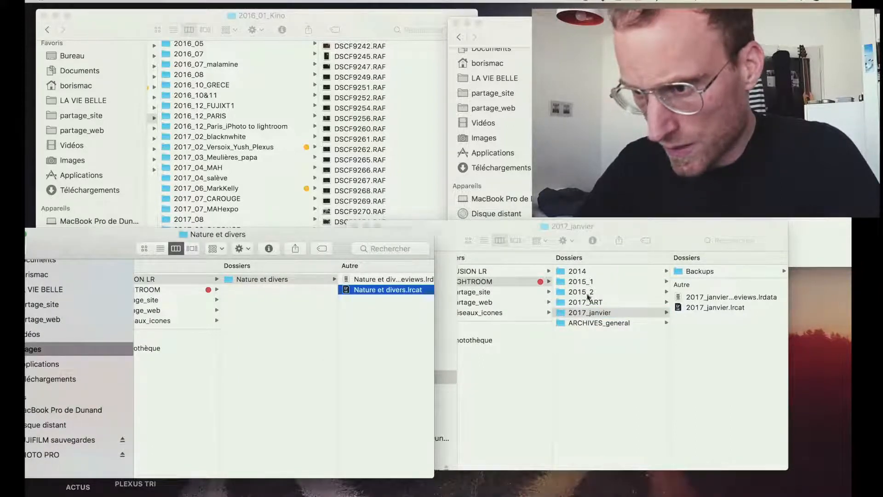
left_click(615, 305)
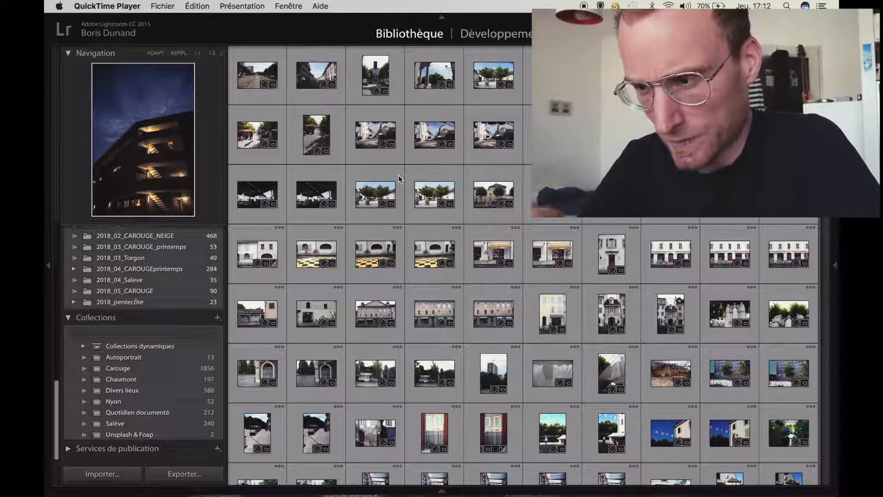
- Look through the photos in the destination Lightroom catalogue's library grid
scroll(399, 176, "down", 1)
scroll(399, 176, "down", 10)
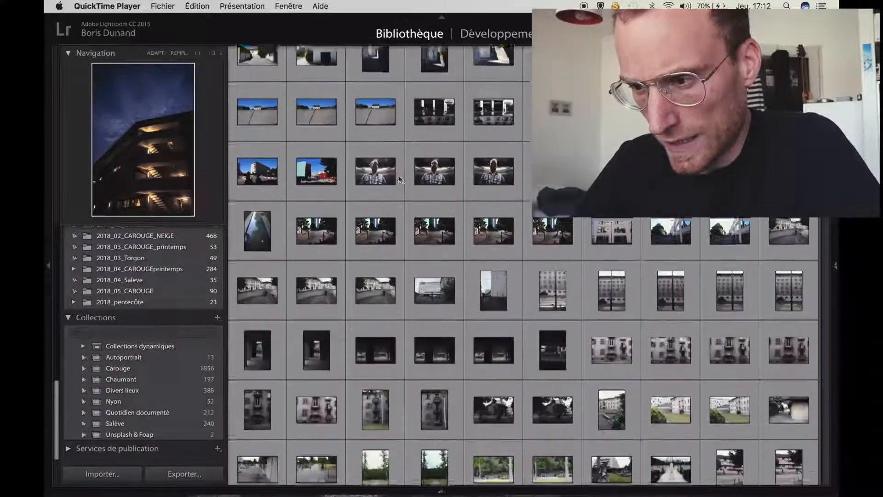
scroll(399, 176, "down", 10)
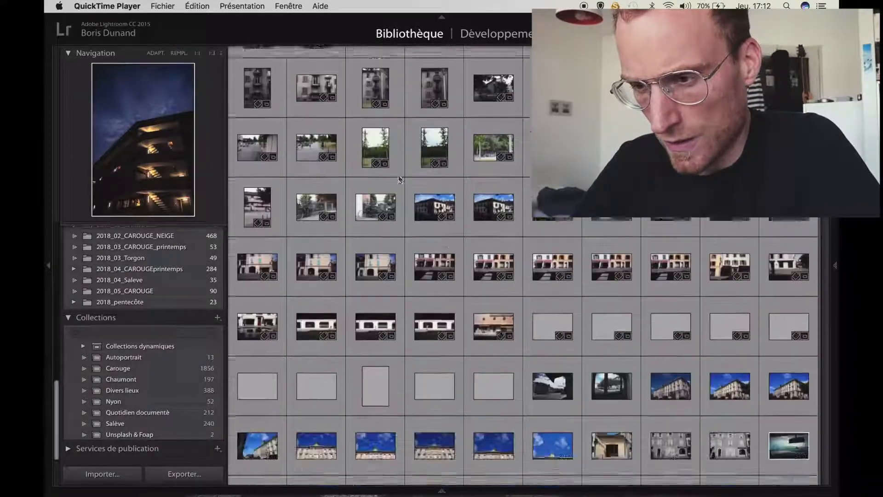
scroll(399, 180, "down", 5)
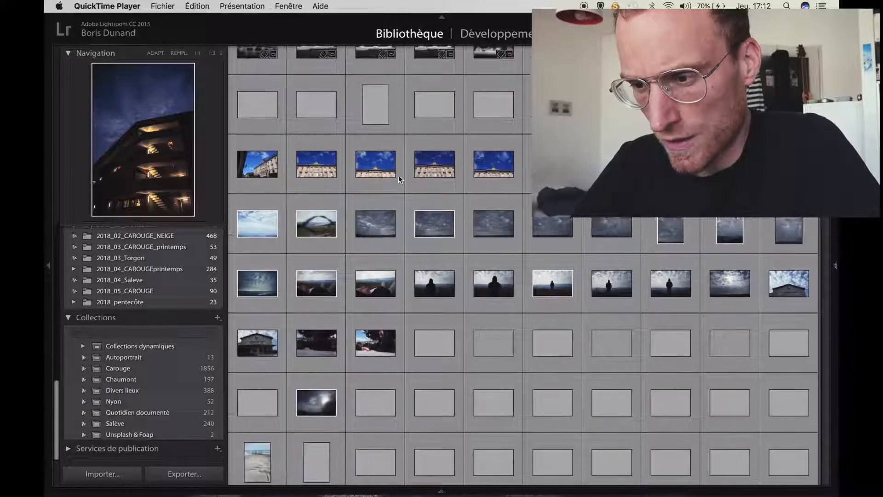
scroll(398, 175, "down", 3)
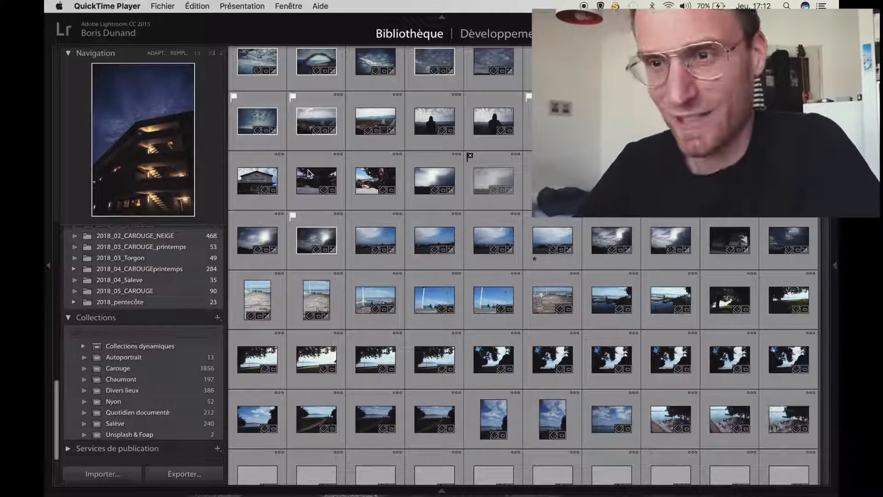
- Make Lightroom the active application and start an import from another catalogue
left_click(170, 6)
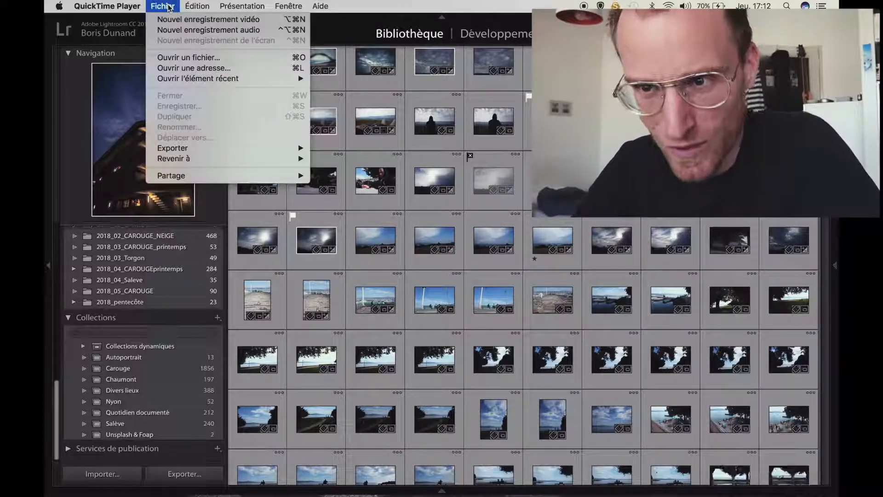
left_click(155, 5)
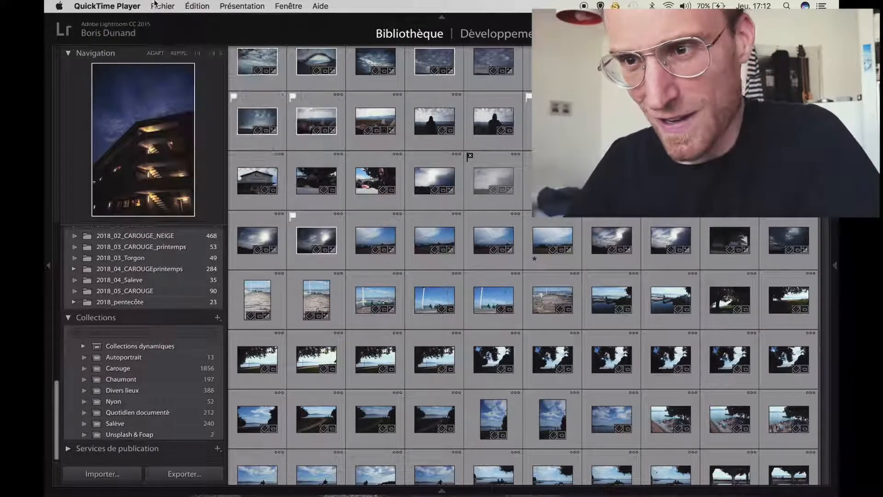
key("super+Tab")
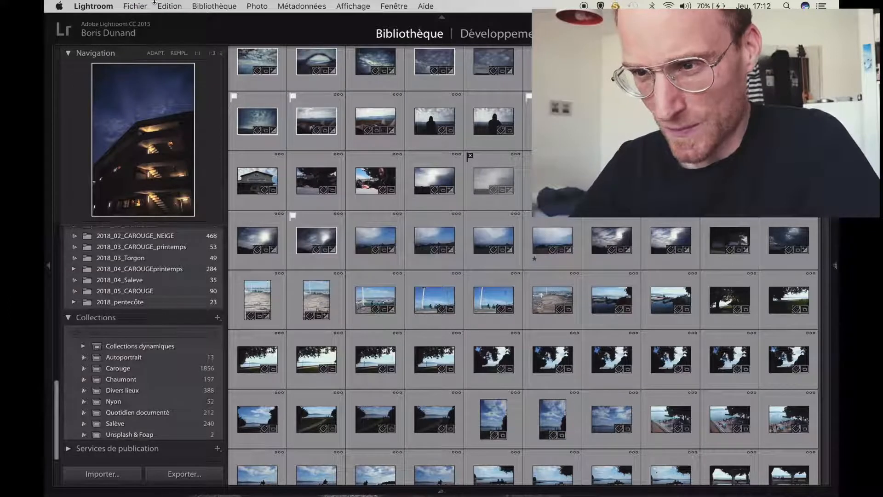
left_click(136, 6)
left_click(136, 6)
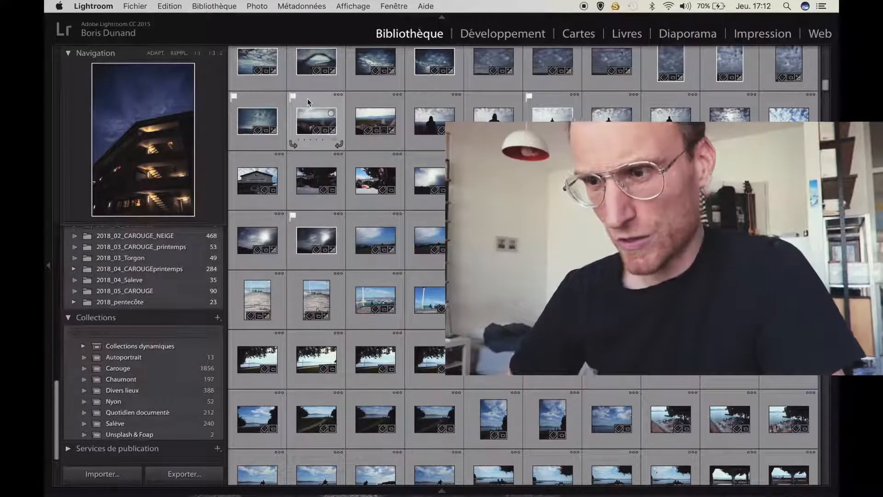
left_click(133, 7)
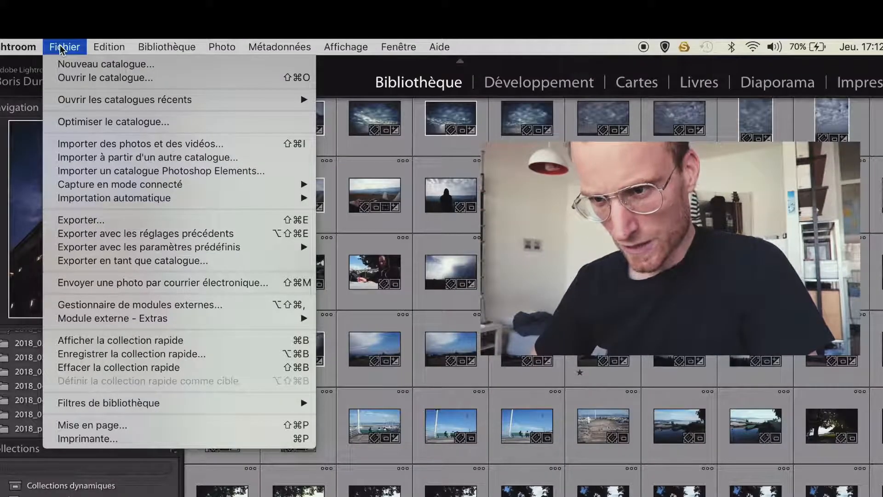
left_click(93, 160)
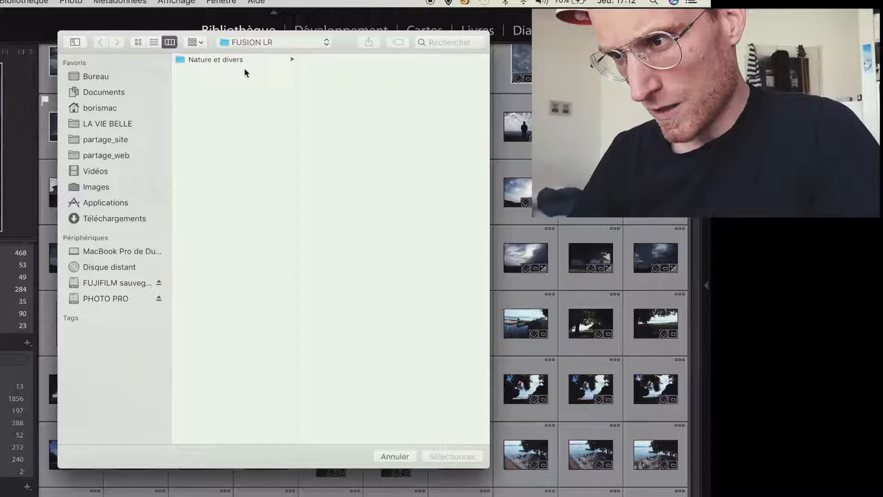
- Choose Nature et divers.lrcat from the Nature et divers folder inside Images/FUSION LR as the catalogue to import from
left_click(261, 45)
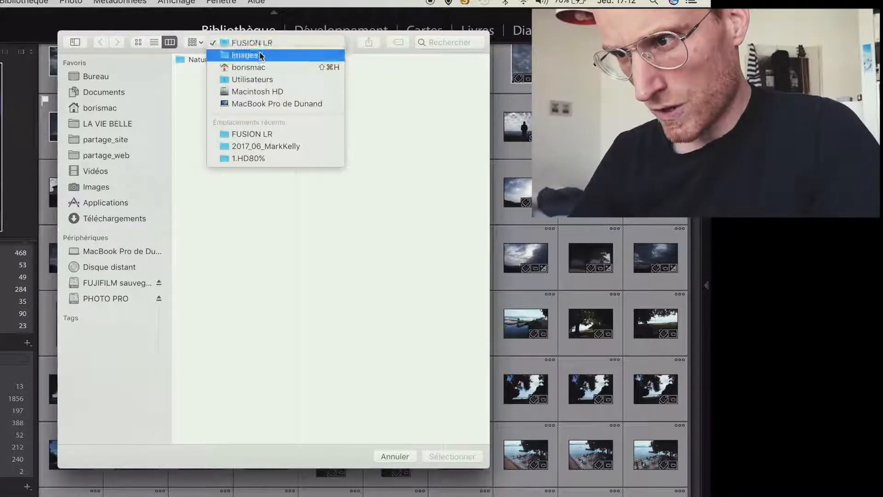
left_click(260, 54)
left_click(224, 60)
key("Right")
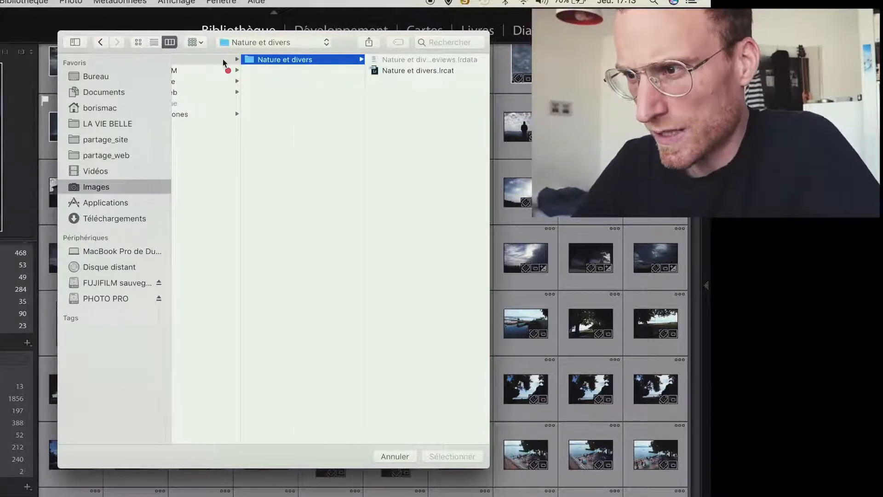
key("Right")
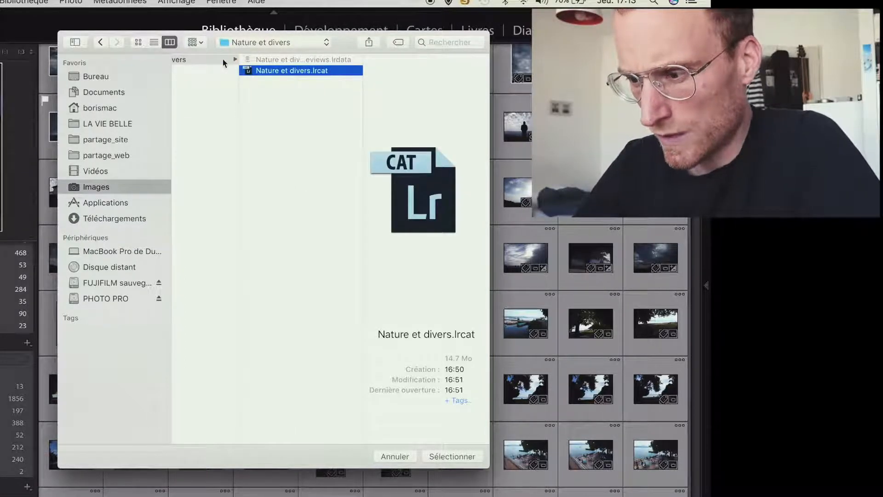
left_click(446, 456)
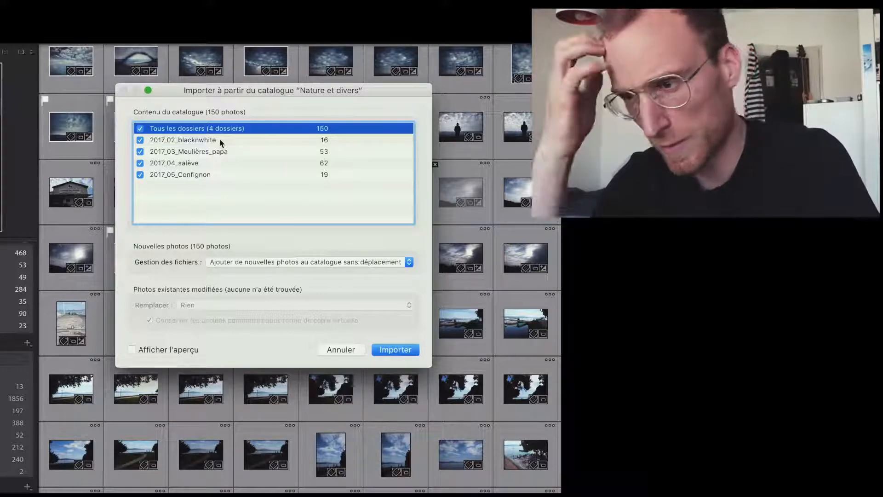
- Try the "Ne pas importer les nouvelles photos" file-handling option and briefly show the import preview
left_click(141, 175)
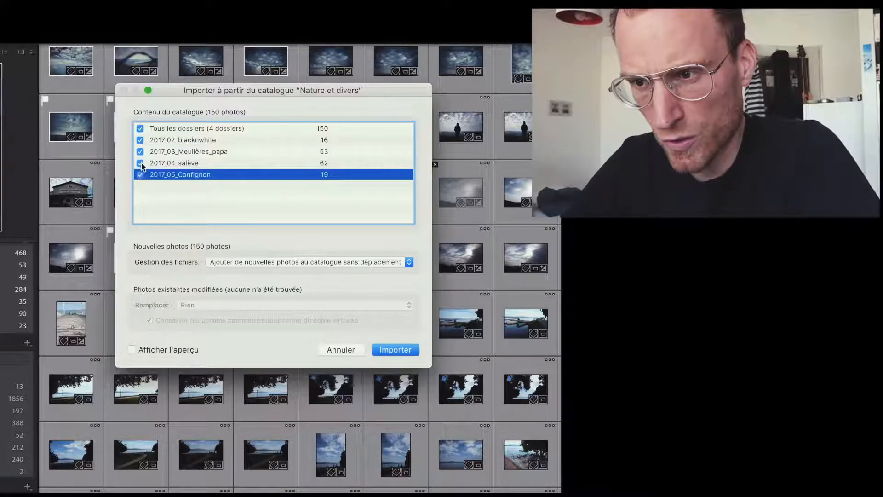
left_click(140, 163)
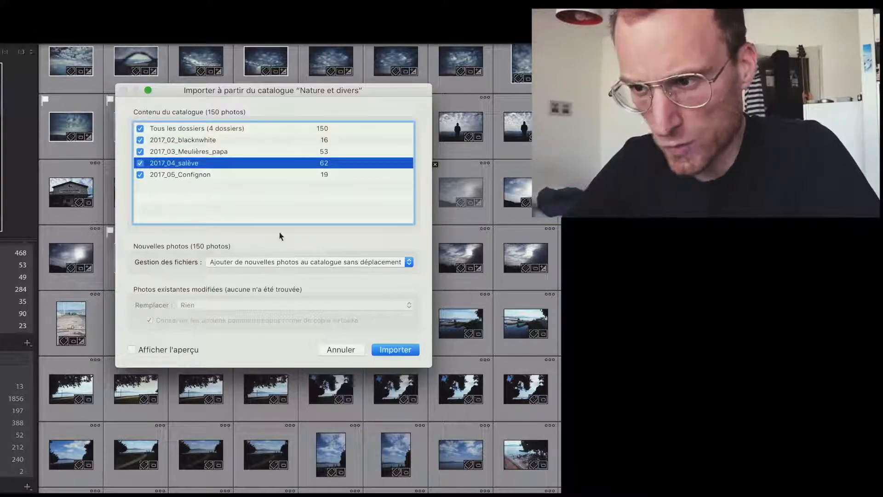
left_click(293, 263)
left_click(181, 265)
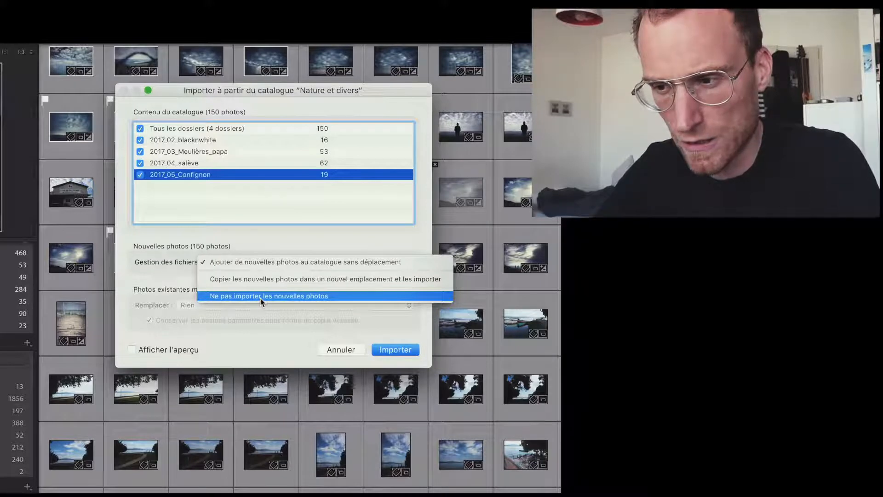
left_click(261, 296)
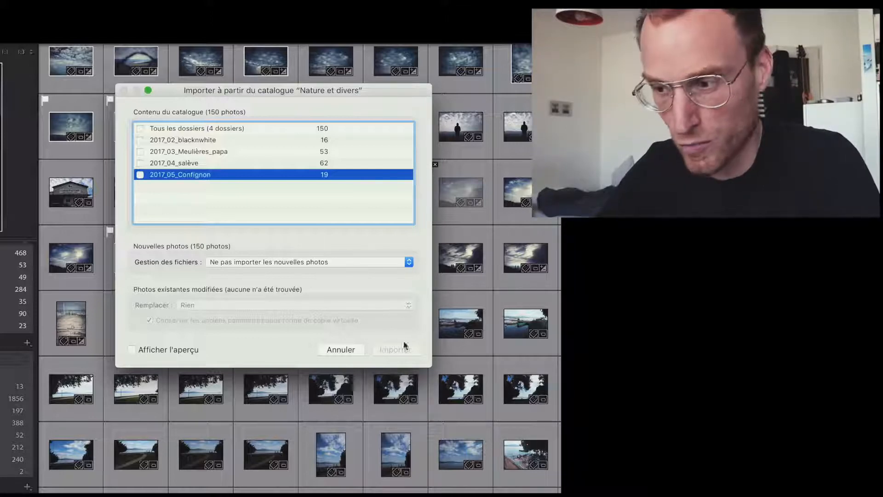
left_click(188, 348)
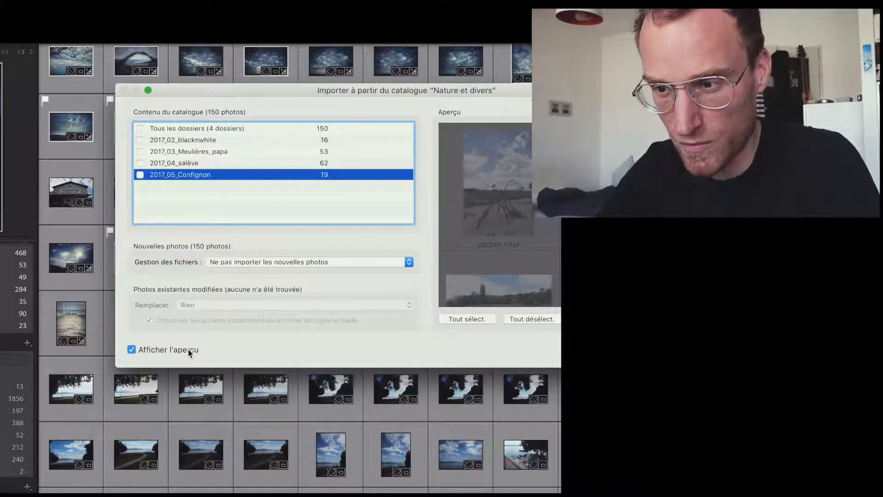
left_click(188, 349)
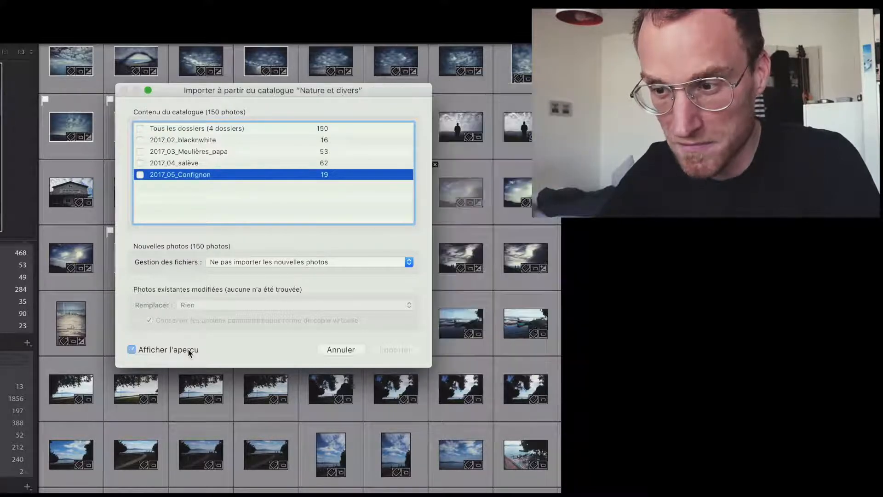
- Import all the catalogue's folders with file handling set to "Ajouter de nouvelles photos au catalogue sans déplacement"
left_click(261, 264)
left_click(280, 228)
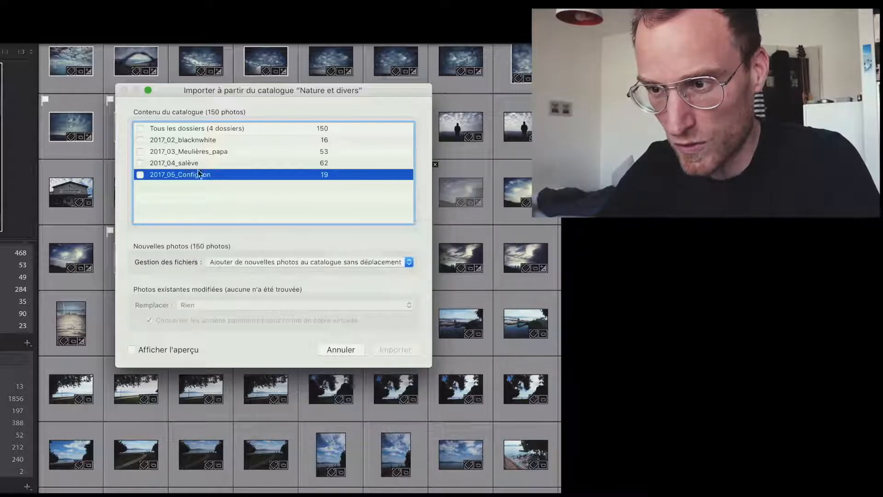
left_click(141, 129)
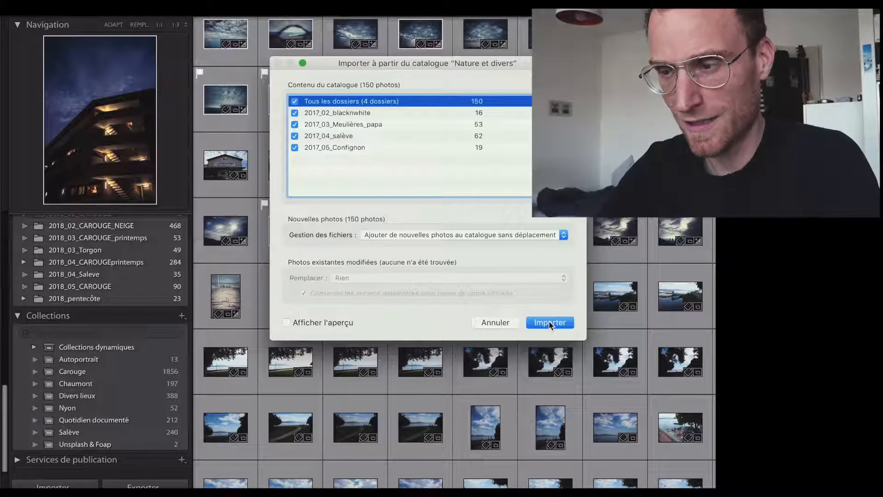
left_click(550, 323)
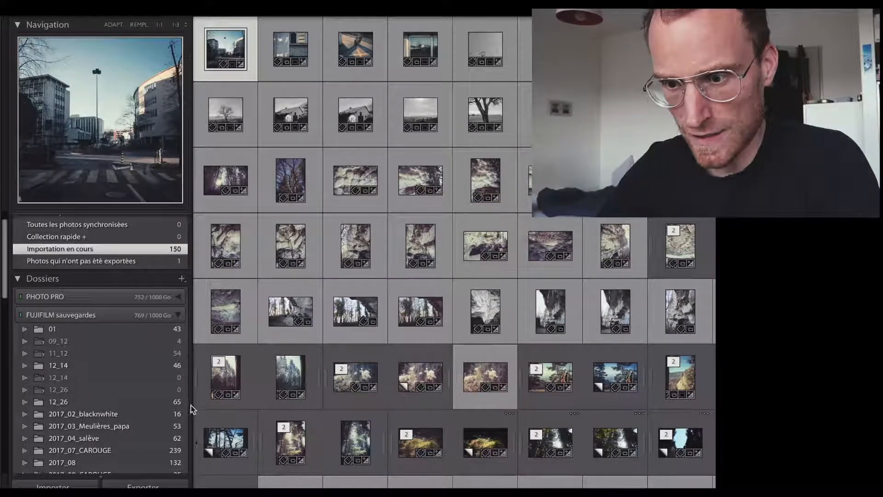
- Find the imported Nature & divers collection in the merged catalogue and look through its photos
scroll(180, 459, "down", 1)
scroll(153, 431, "down", 5)
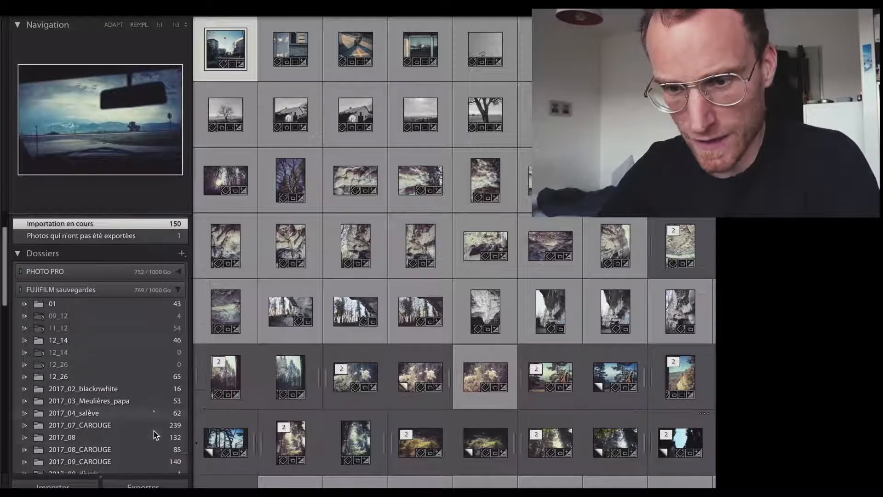
scroll(154, 430, "down", 8)
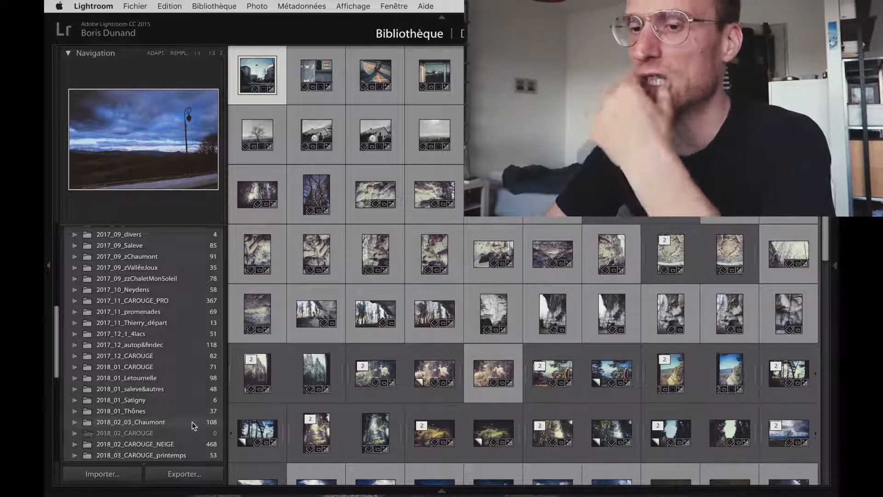
scroll(192, 421, "down", 1)
scroll(192, 422, "down", 10)
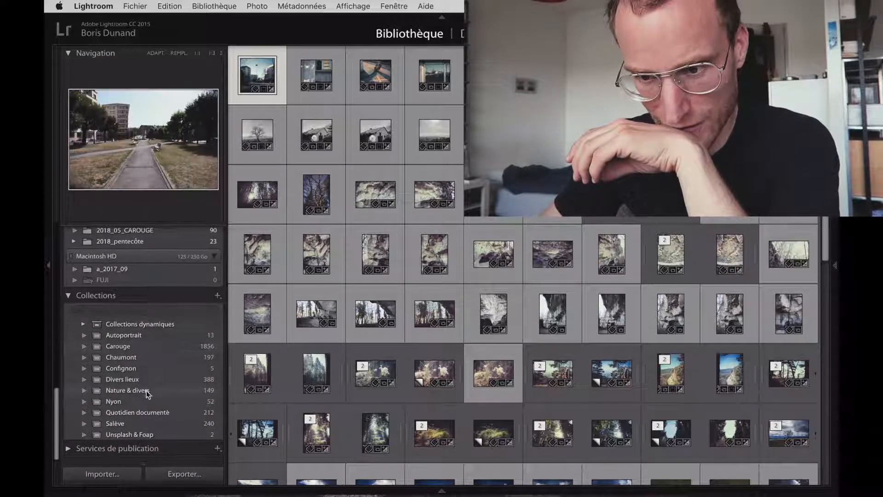
left_click(146, 390)
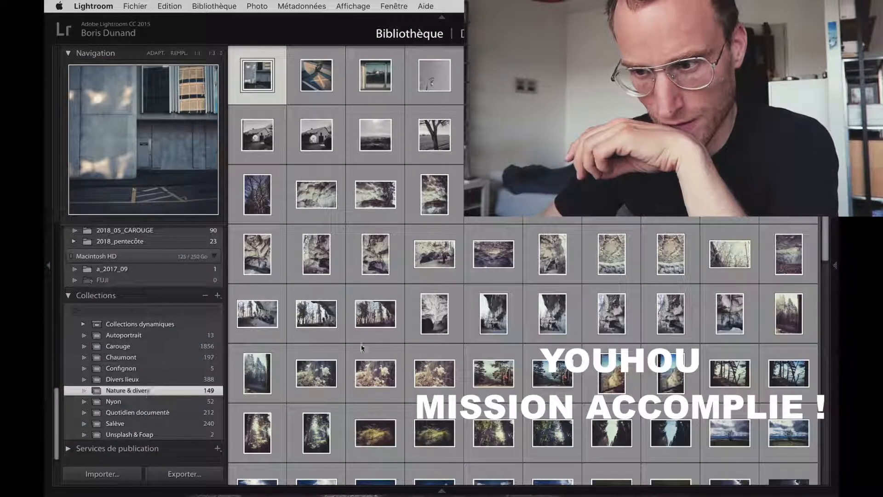
scroll(520, 253, "down", 10)
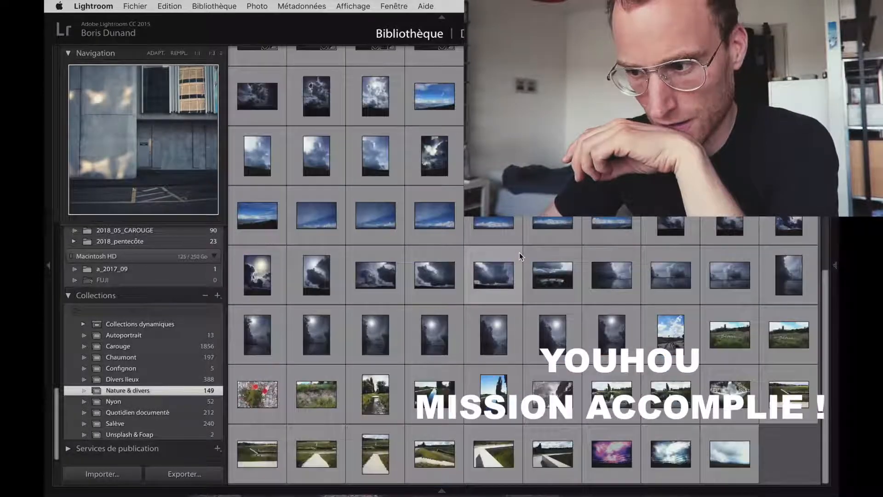
scroll(520, 252, "up", 3)
scroll(520, 253, "up", 3)
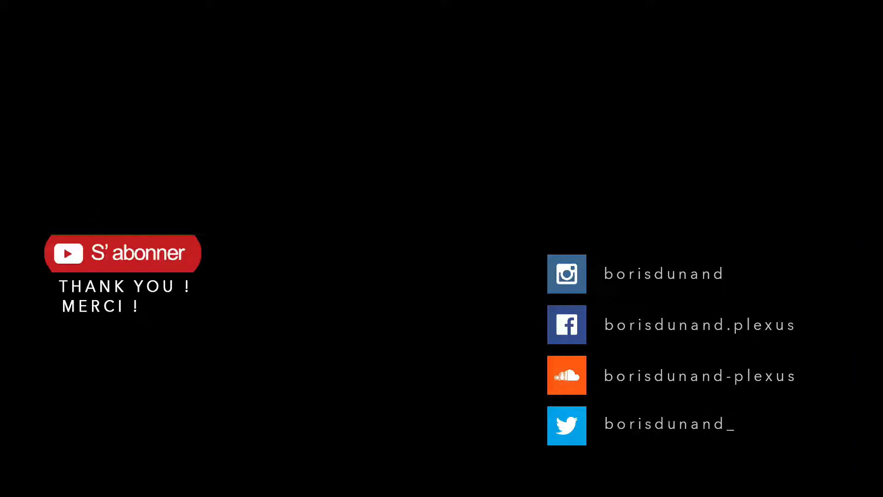